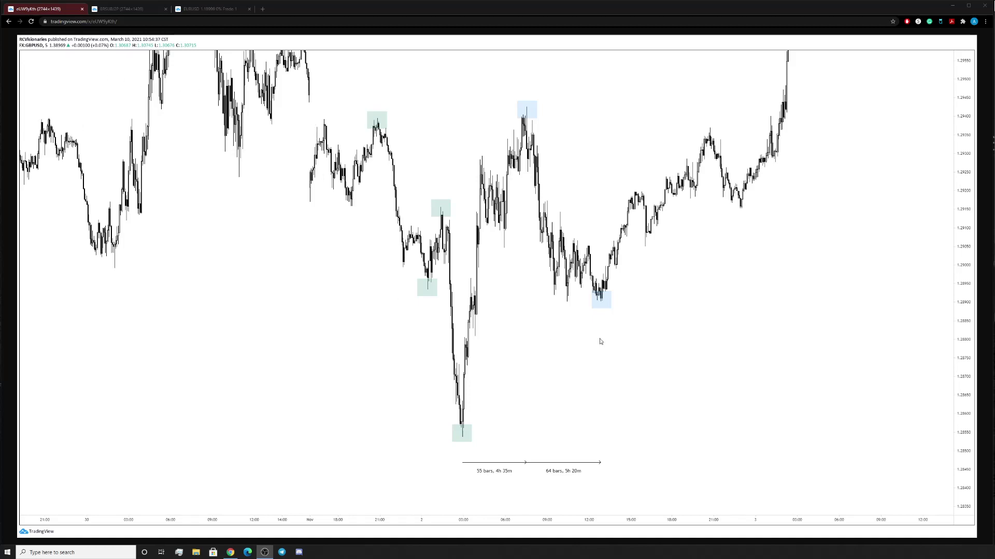
Glance at the AUDUSD snapshot, then switch to the live EURUSD 2-minute chart.
click(129, 11)
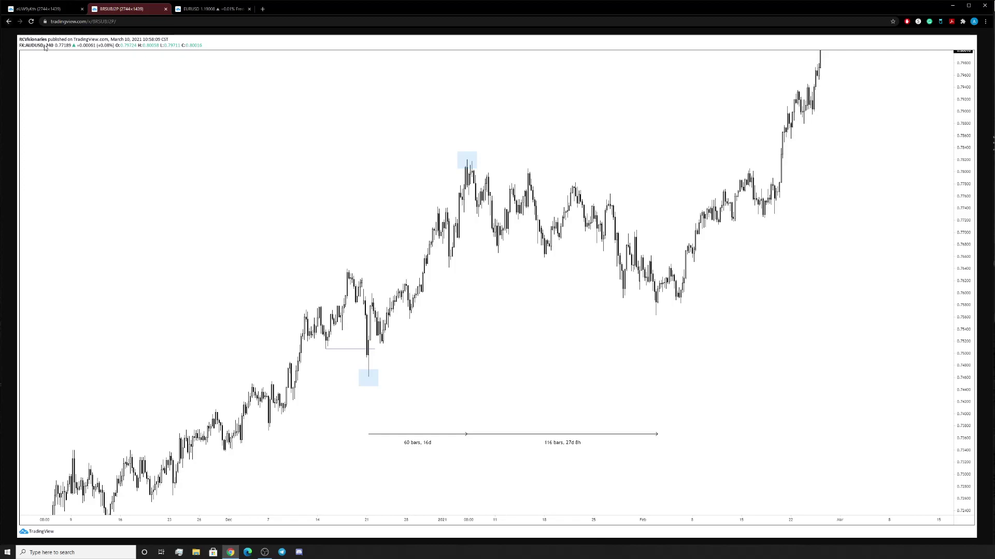
click(214, 14)
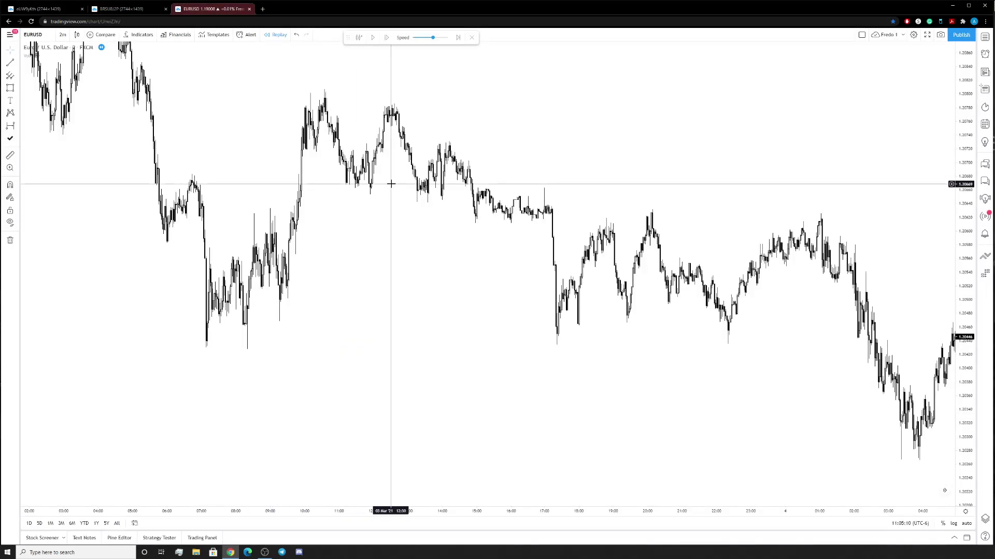
With the orange Brush, circle swing points near 06:00 and 07:00 and sketch the rally.
click(16, 88)
click(43, 91)
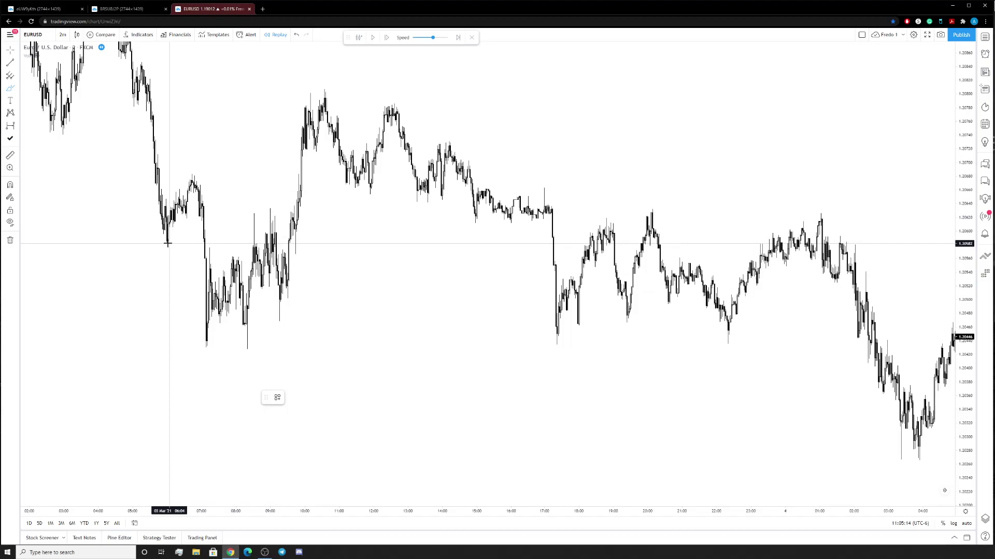
drag(173, 239, 161, 233)
drag(185, 176, 200, 173)
drag(199, 339, 213, 340)
drag(186, 173, 327, 169)
drag(275, 319, 310, 93)
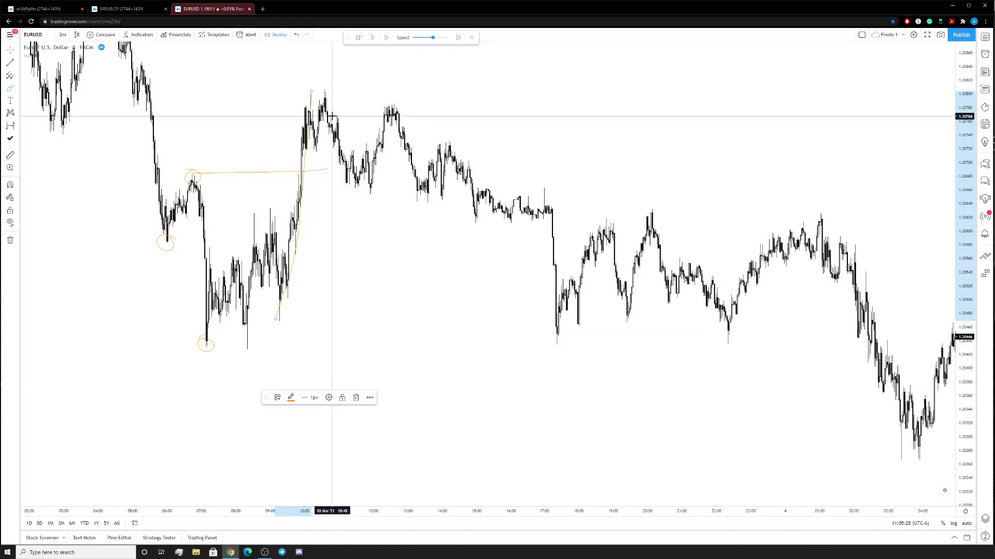
Undo those strokes, then circle the 08:00 low and 10:00–11:00 peak and add a short level.
key(ctrl+z)
key(ctrl+z)
key(ctrl+z)
key(ctrl+z)
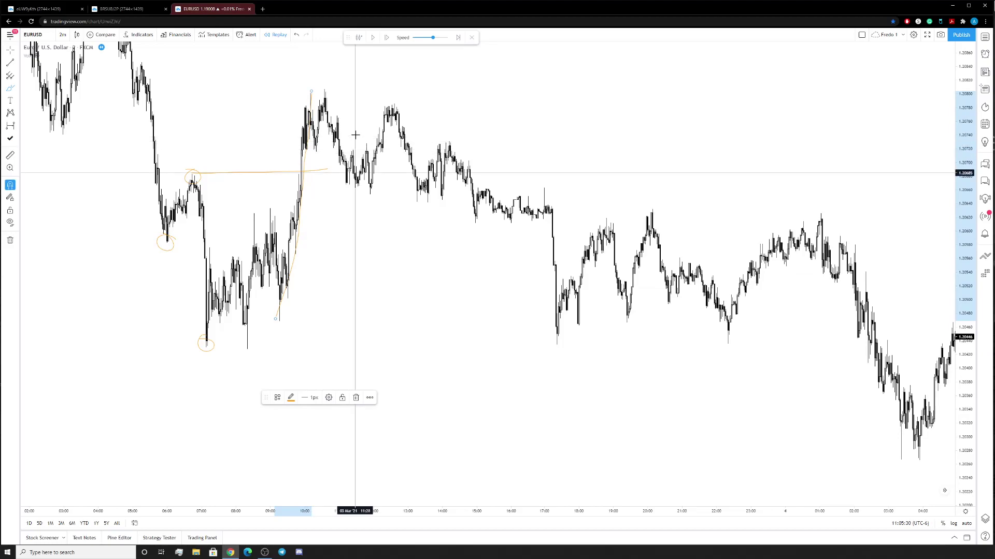
drag(249, 343, 244, 344)
drag(321, 83, 328, 81)
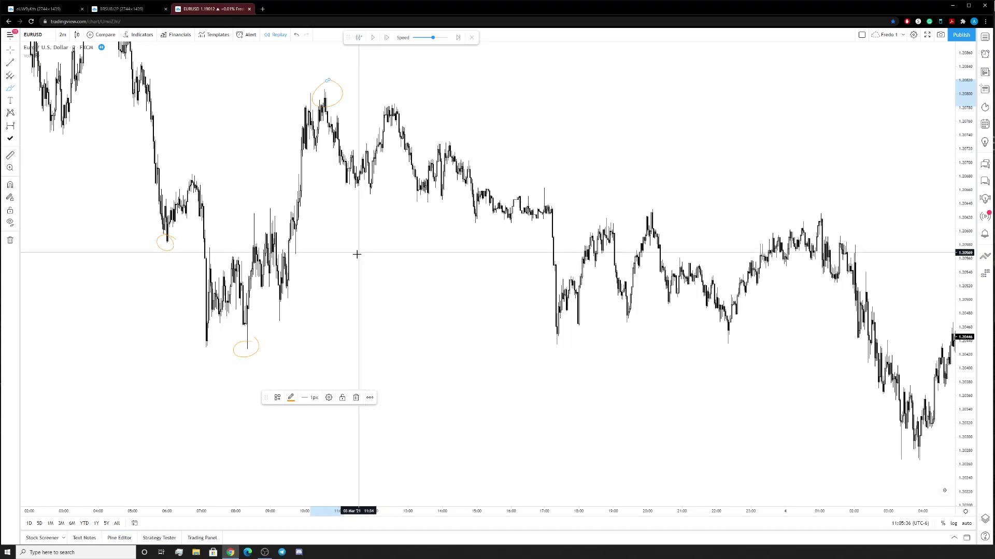
drag(247, 307, 293, 309)
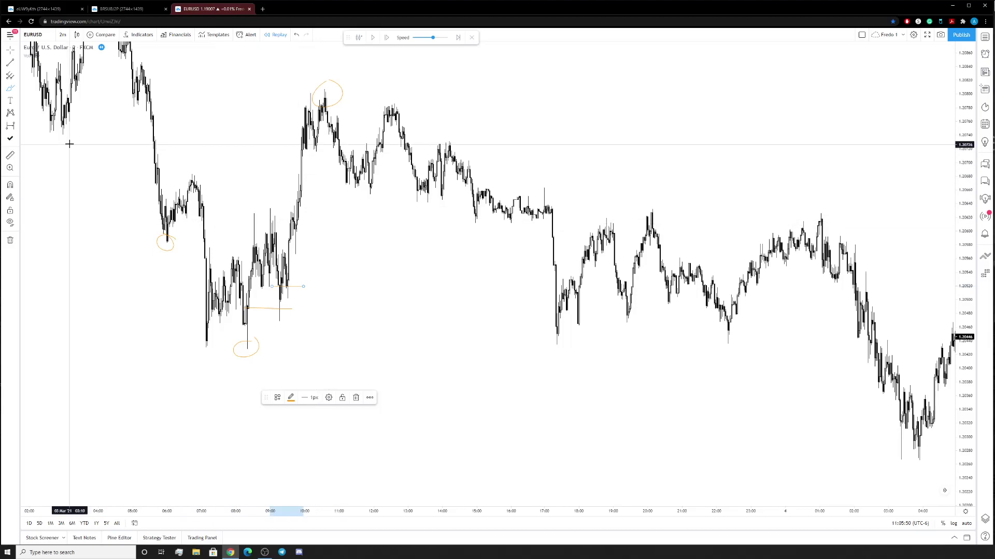
Draw a light-blue rectangle from the 09:40 bar to about 17:00 and adjust its edges.
click(16, 88)
click(44, 130)
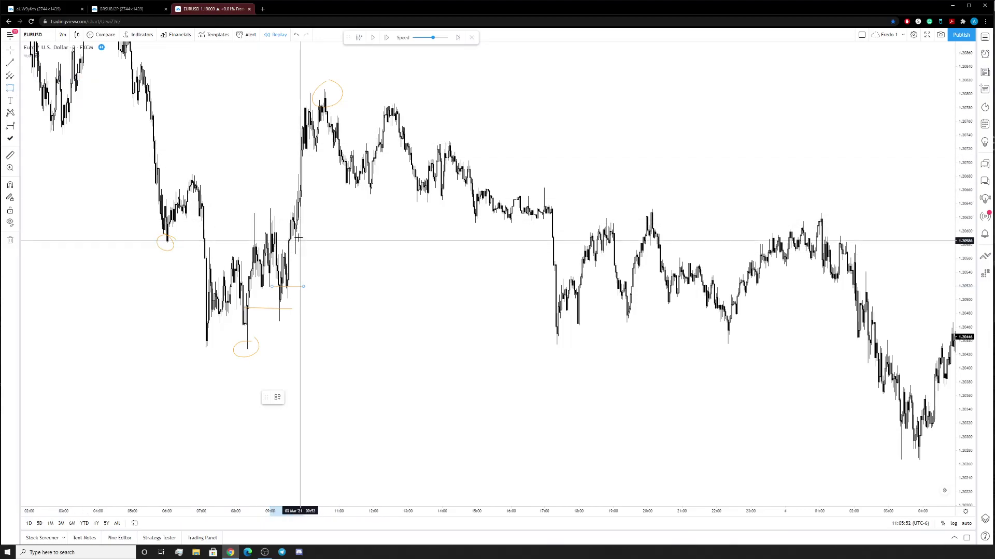
click(290, 223)
click(553, 251)
drag(289, 251, 295, 223)
click(404, 307)
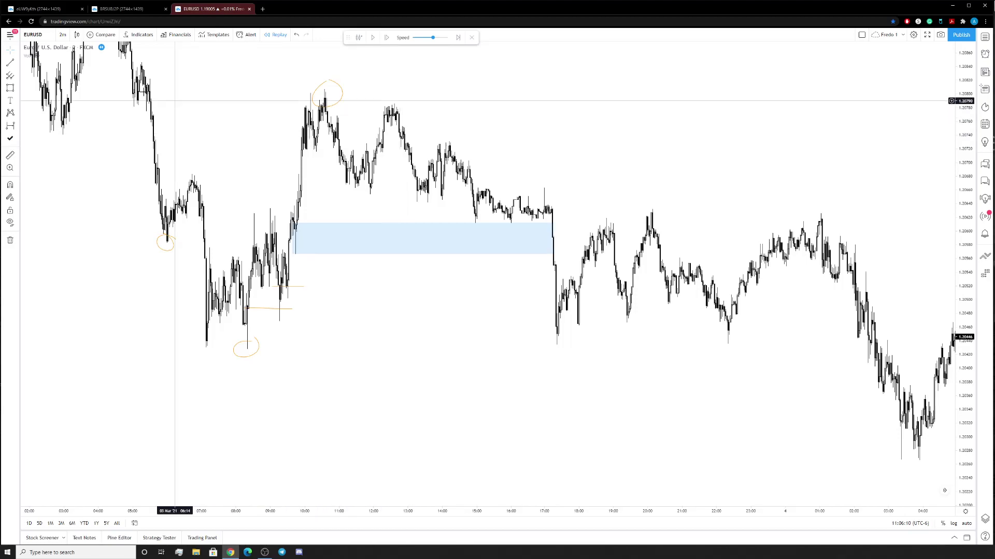
Circle the swing points near 12:00, 12:30, 13:30, 14:00 and 15:00 with the orange Brush.
click(17, 90)
click(38, 84)
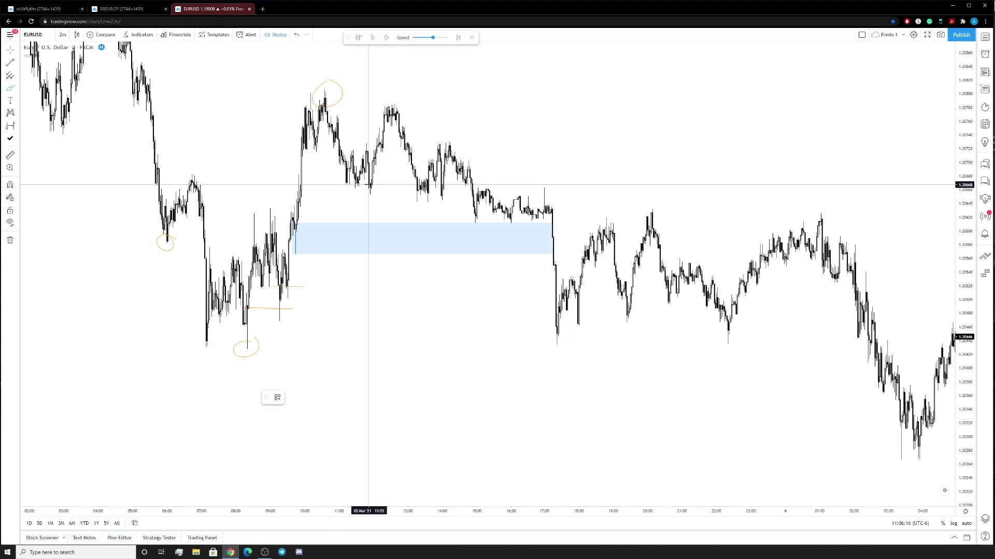
drag(371, 185, 375, 186)
drag(395, 106, 394, 109)
drag(424, 203, 426, 195)
drag(448, 140, 457, 147)
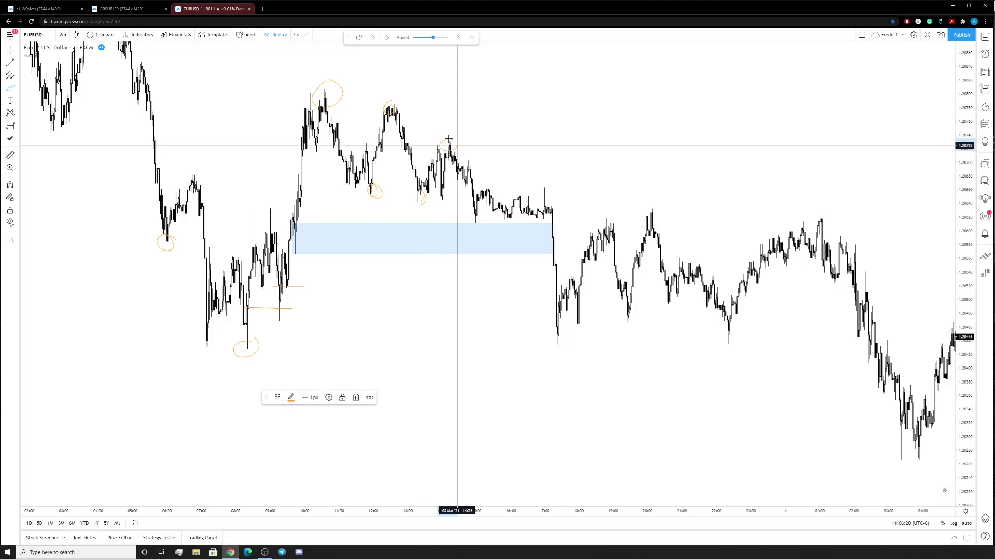
mouse_move(481, 223)
mouse_down()
mouse_move(469, 220)
mouse_move(493, 187)
mouse_up()
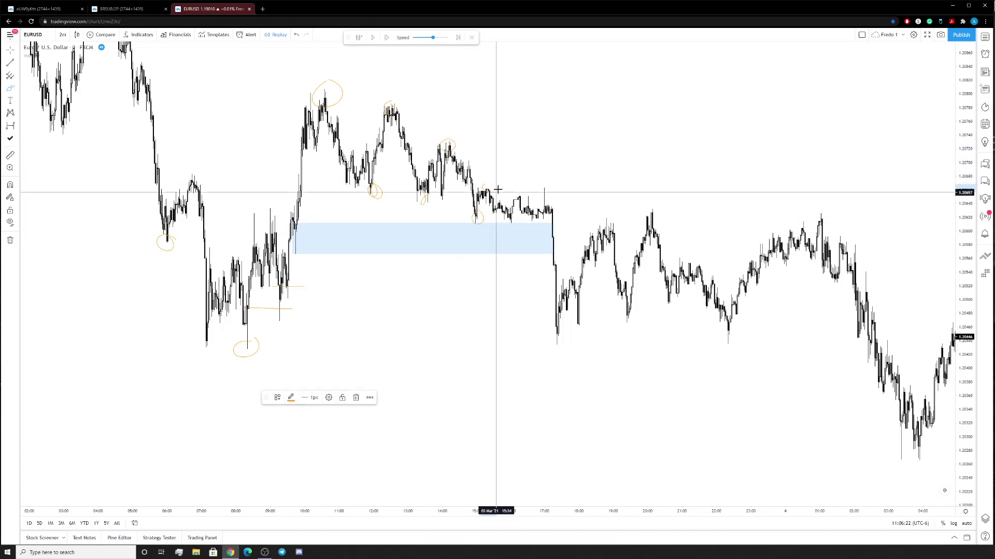
Draw an orange line across the 15:00–17:00 highs and circle the 09:40 low.
click(488, 254)
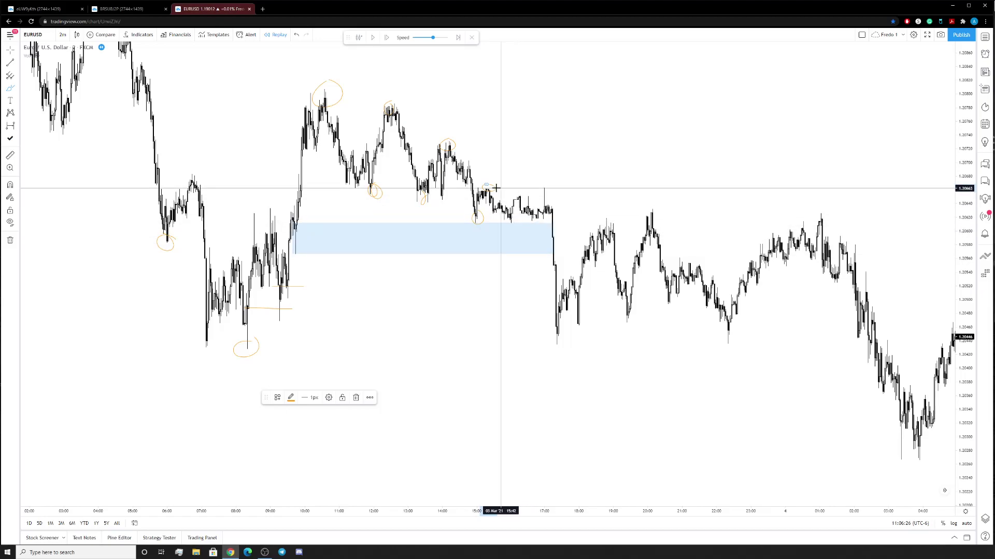
drag(485, 189, 555, 191)
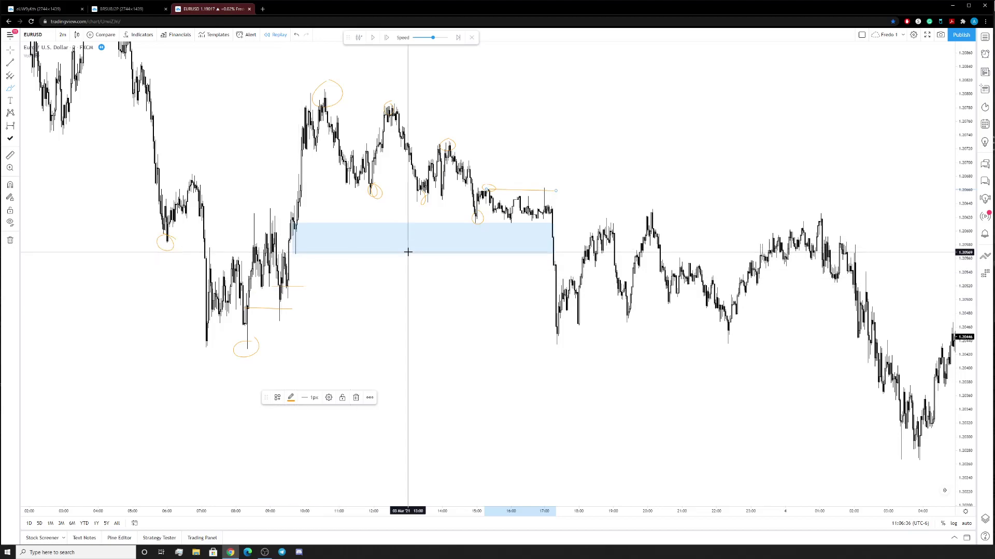
drag(270, 315, 281, 325)
click(318, 89)
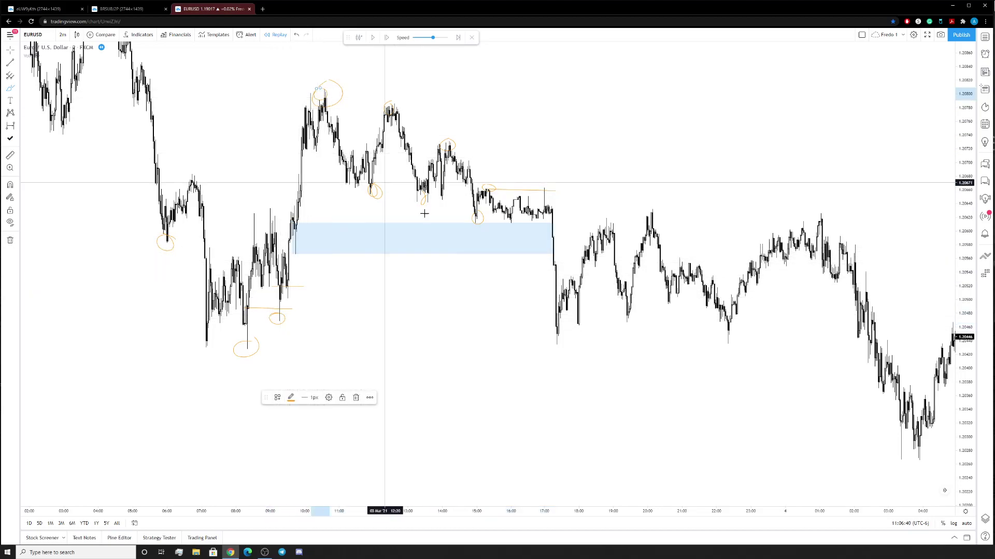
Remove all drawings, then circle the 17:00 swing high and the following low in red.
right_click(472, 296)
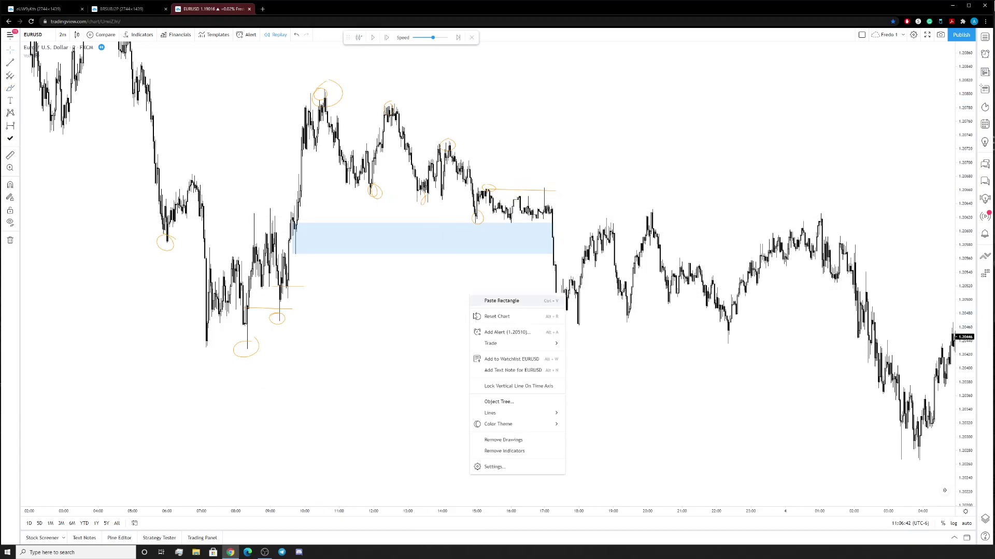
click(510, 440)
click(10, 87)
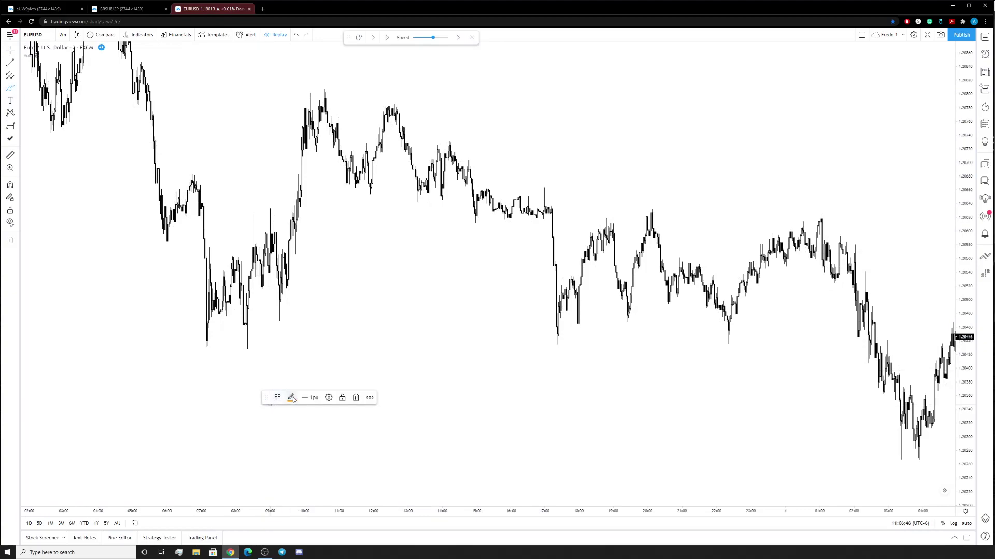
click(290, 398)
click(292, 423)
mouse_move(530, 187)
mouse_down()
mouse_move(552, 186)
mouse_move(534, 193)
mouse_up()
mouse_move(555, 335)
mouse_down()
mouse_move(561, 349)
mouse_move(553, 335)
mouse_up()
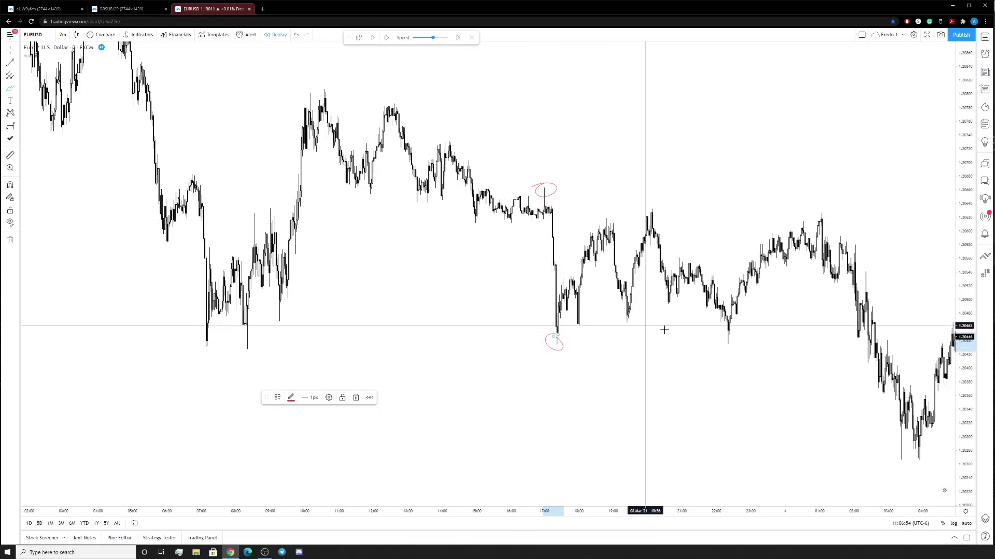
Draw a rectangle boxing the range from the 17:00 high down to the swing low.
click(16, 91)
click(39, 116)
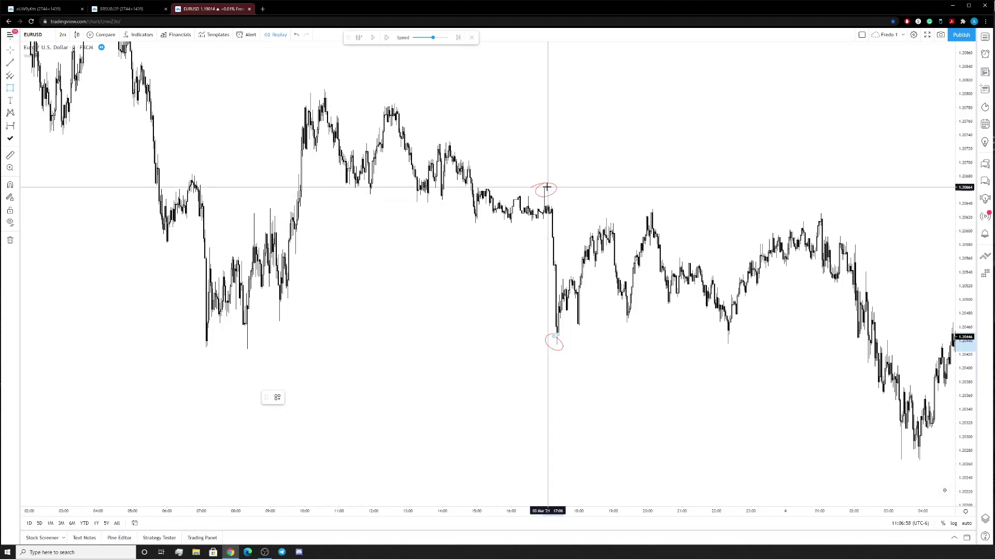
mouse_move(541, 187)
mouse_down()
mouse_move(750, 228)
mouse_move(879, 291)
mouse_move(910, 345)
mouse_up()
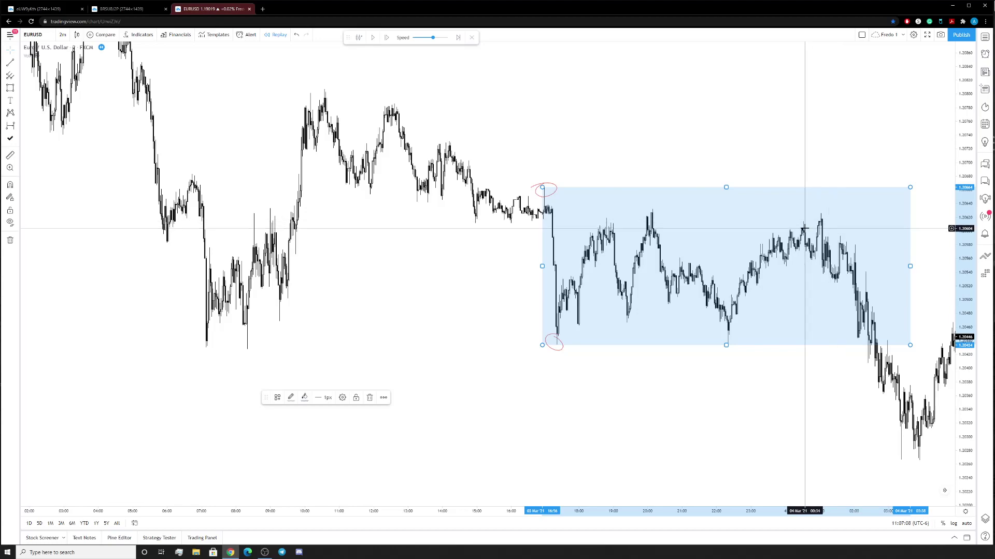
Switch to the Brush and change its colour to blue.
click(675, 415)
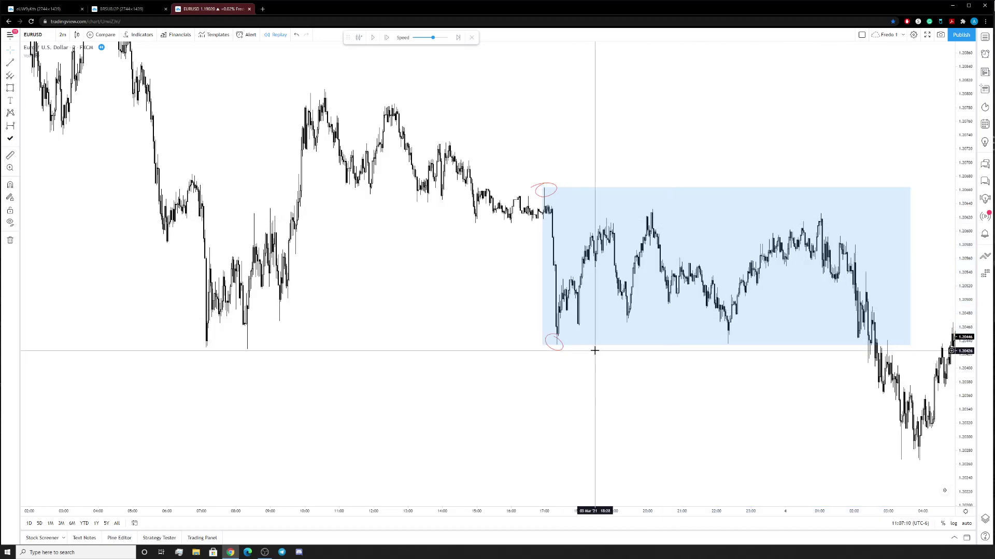
click(16, 89)
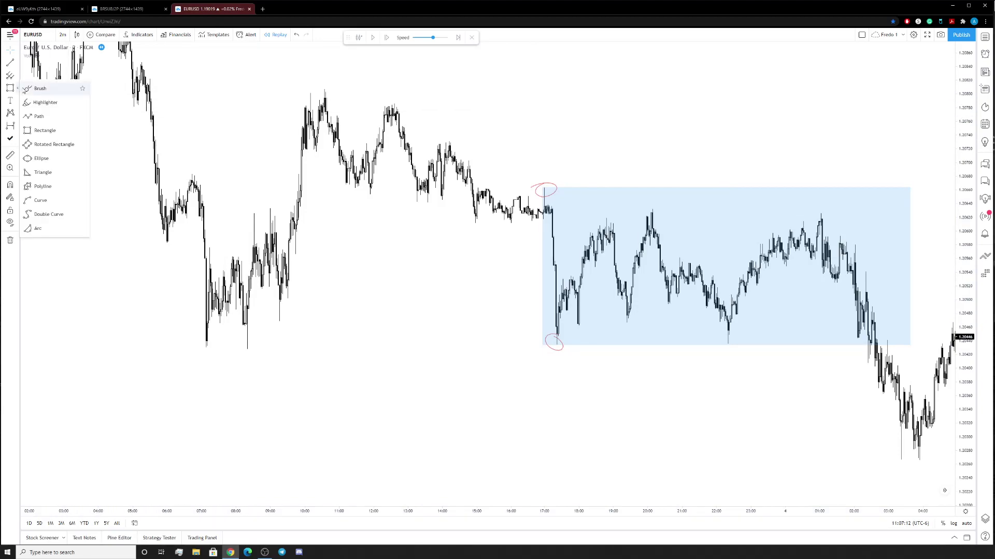
click(40, 89)
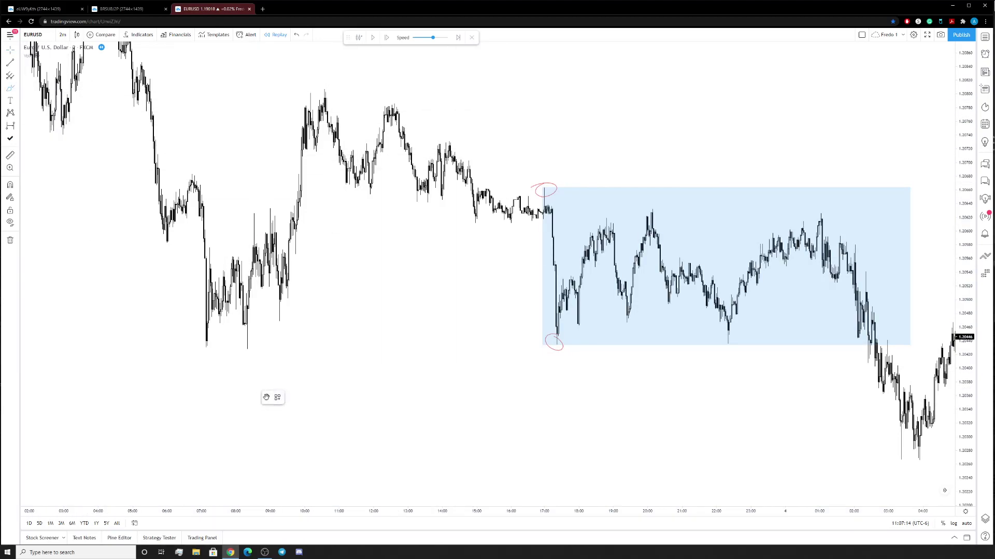
click(415, 338)
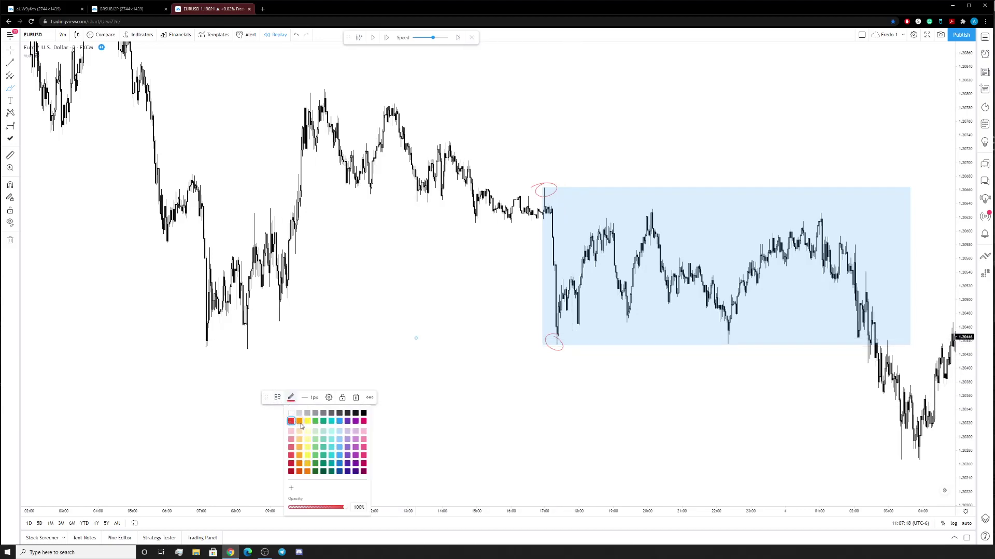
click(339, 421)
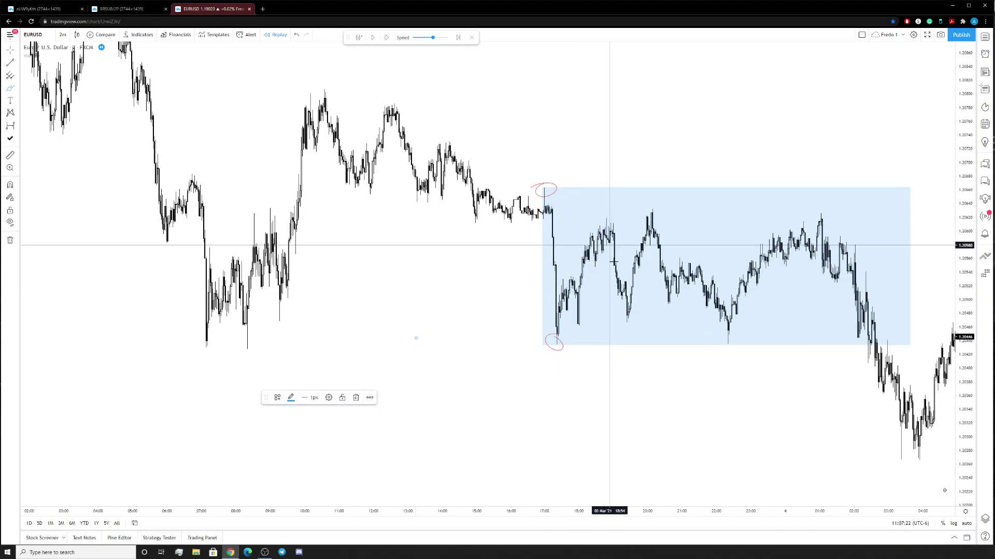
Draw blue lines along the range's inner lows and highs and sketch a projected move at its right end.
drag(616, 323, 747, 322)
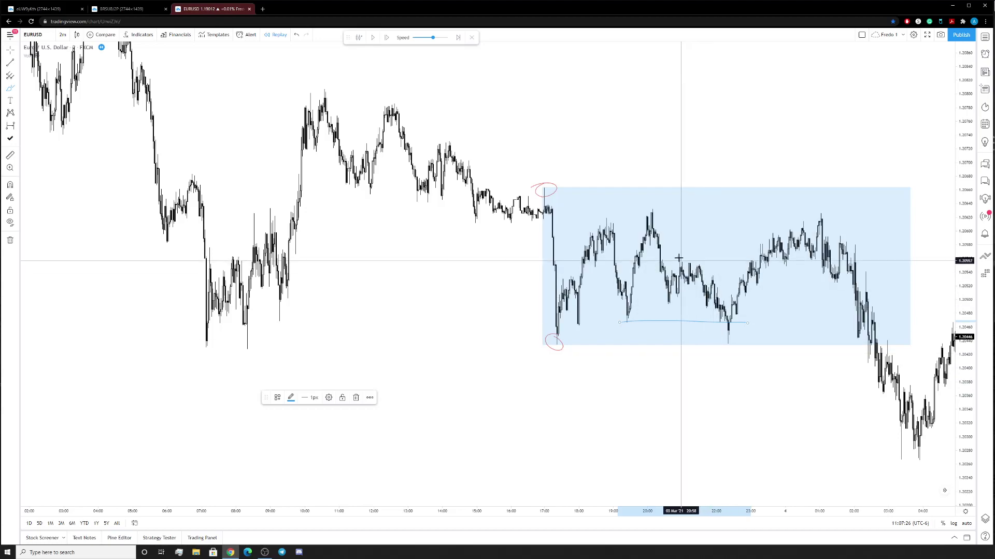
mouse_move(659, 215)
mouse_down()
mouse_move(646, 213)
mouse_move(843, 223)
mouse_up()
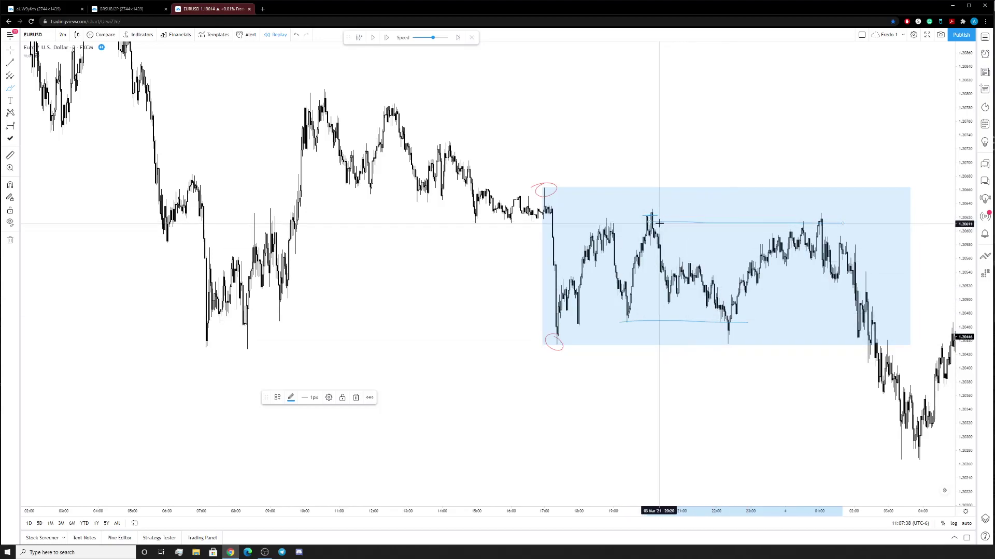
mouse_move(820, 199)
mouse_down()
mouse_move(858, 216)
mouse_move(891, 259)
mouse_move(877, 257)
mouse_move(904, 262)
mouse_move(896, 283)
mouse_move(887, 255)
mouse_up()
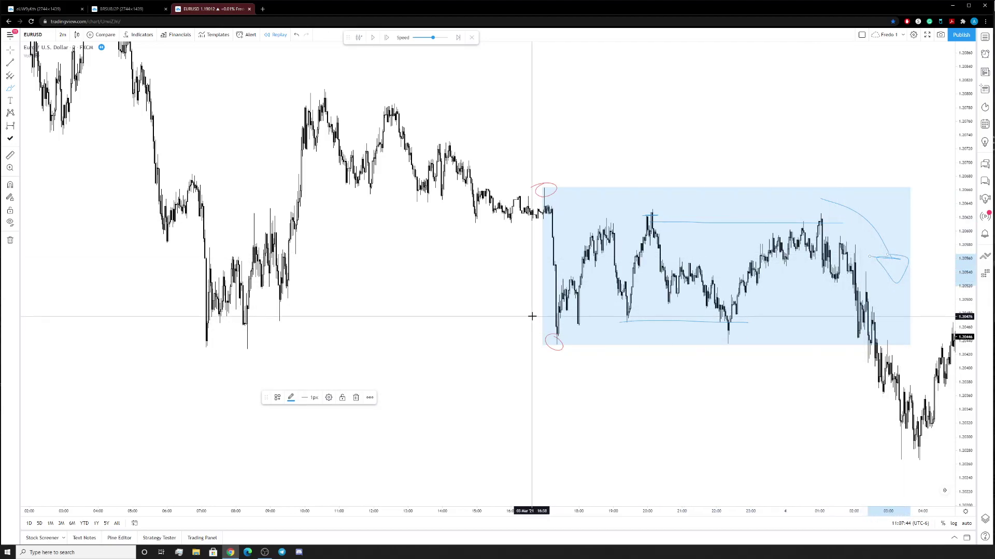